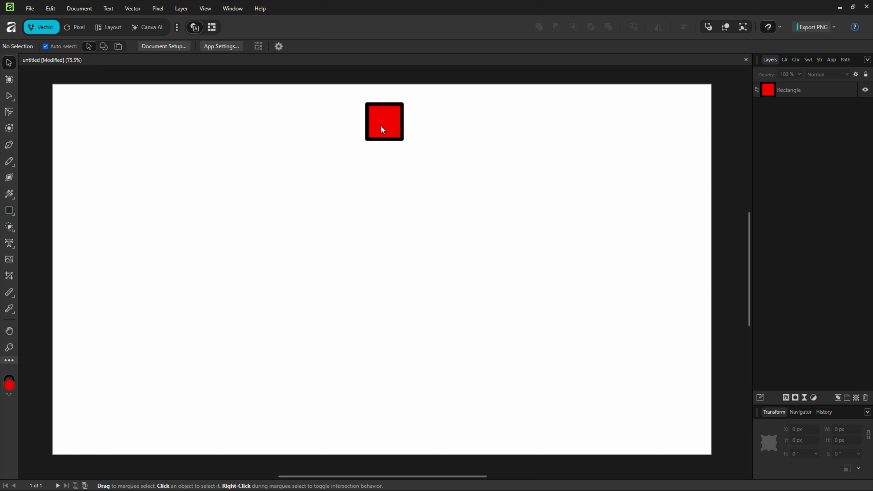
# Step: Start Move/Duplicate on the red square and enable duplication with 10 copies
pyautogui.click(383, 129)
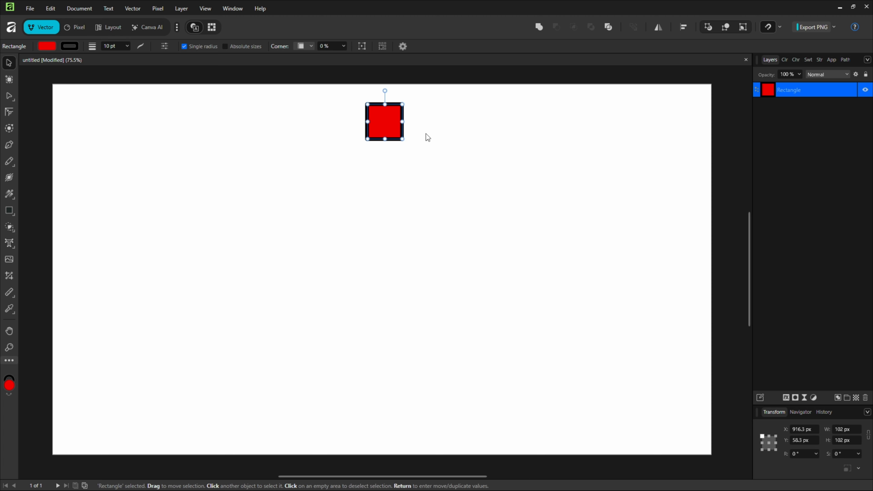
pyautogui.press('Return')
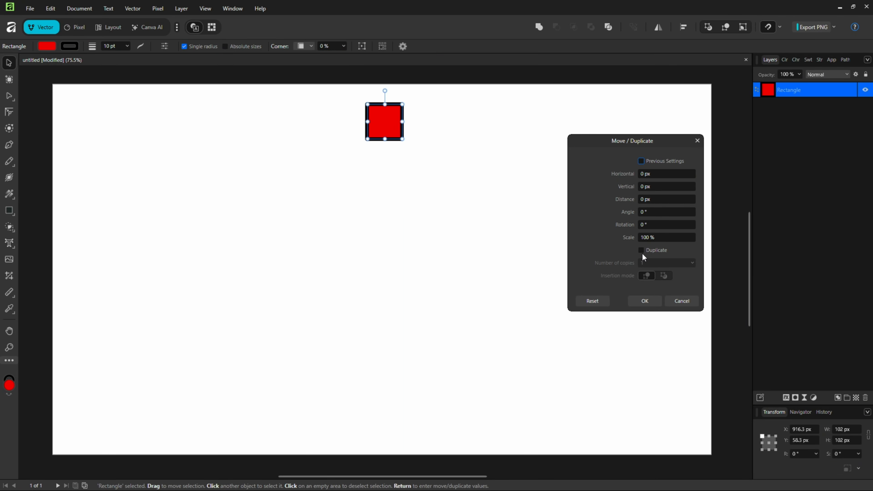
pyautogui.click(641, 251)
pyautogui.click(659, 264)
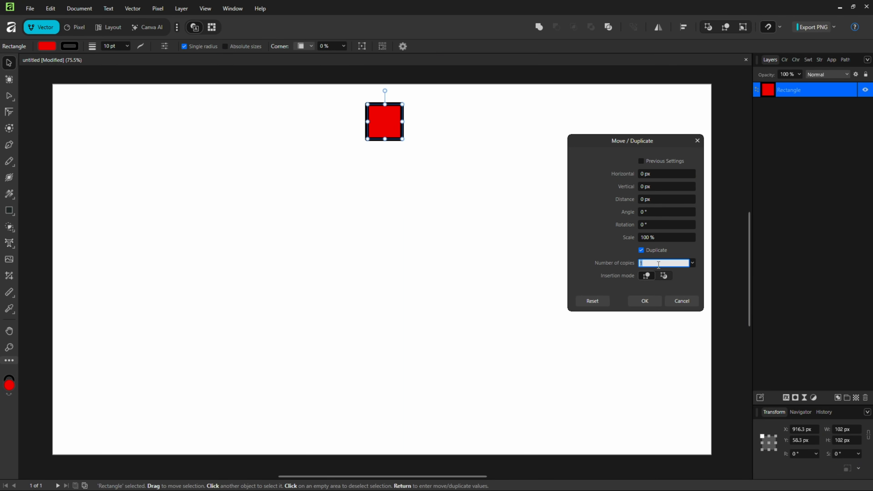
pyautogui.write('10')
pyautogui.press('Tab')
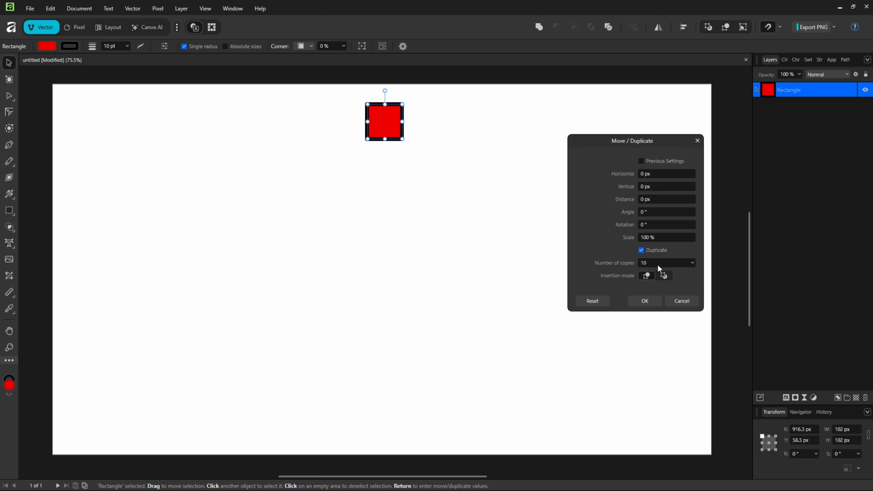
# Step: Offset the copies by 50 px horizontally and 50 px vertically, keeping the dialog clear of the squares
pyautogui.click(656, 174)
pyautogui.write('50')
pyautogui.press('Tab')
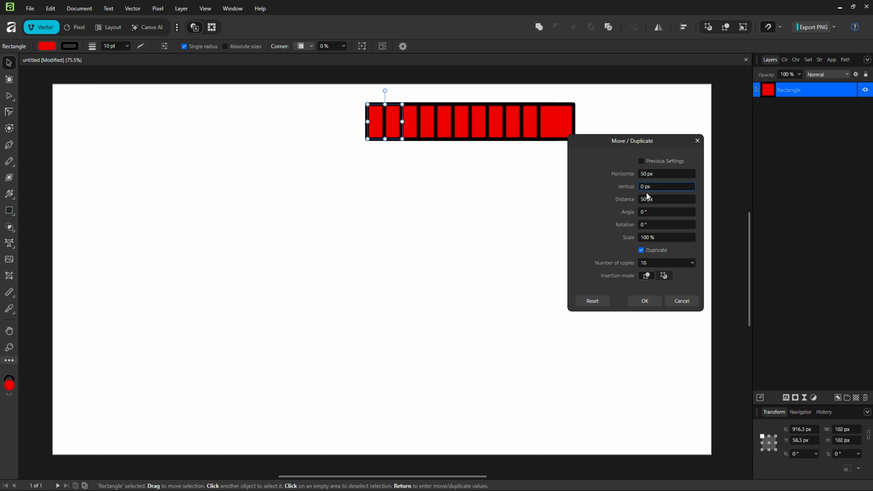
pyautogui.write('50')
pyautogui.press('Tab')
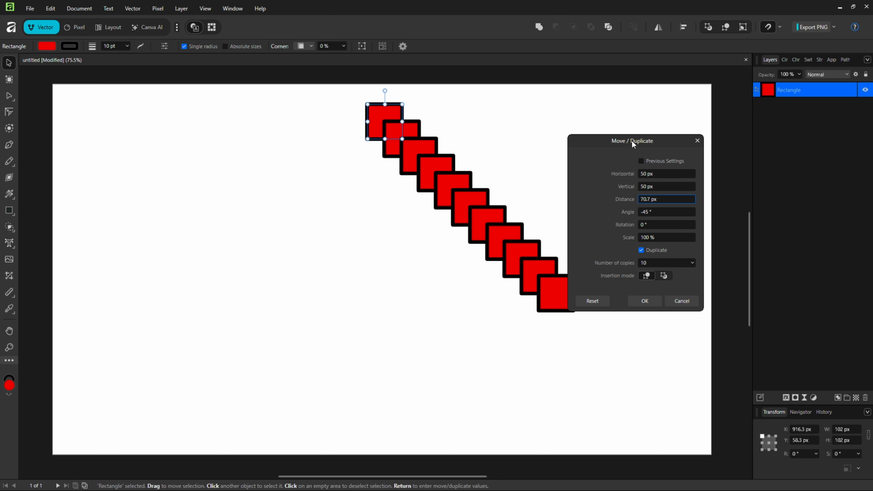
pyautogui.moveTo(632, 140); pyautogui.dragTo(640, 106)
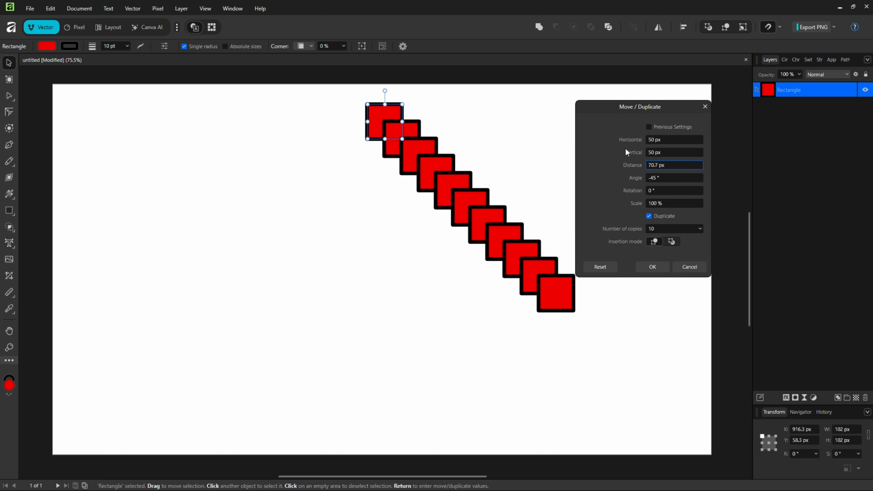
# Step: Set the duplication angle to 45° and move the original square down to about X 858 px, Y 595 px
pyautogui.click(652, 178)
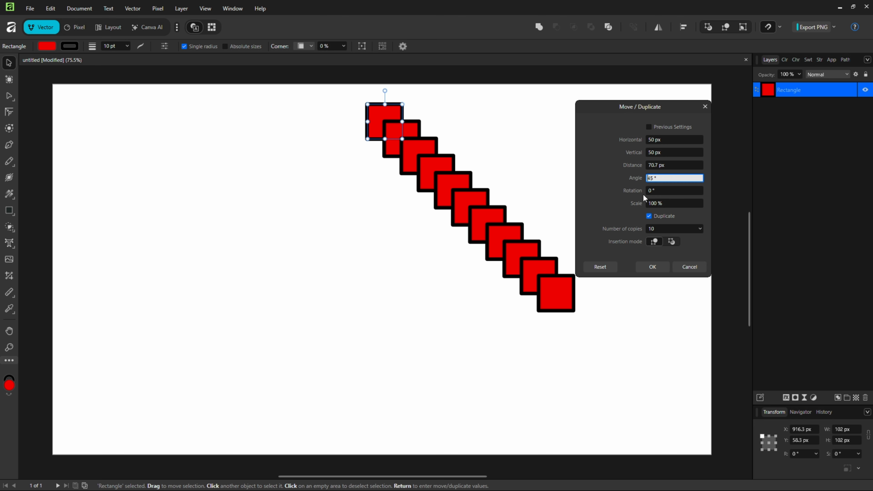
pyautogui.press('Tab')
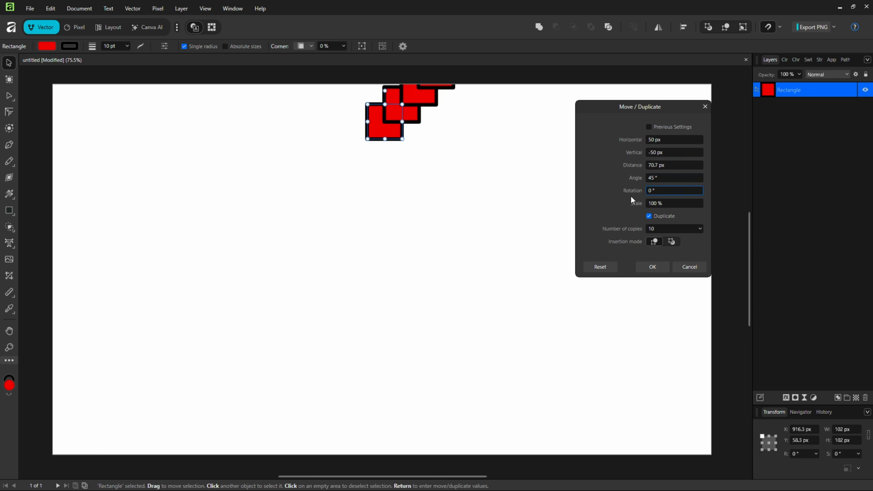
pyautogui.moveTo(377, 139); pyautogui.dragTo(358, 330)
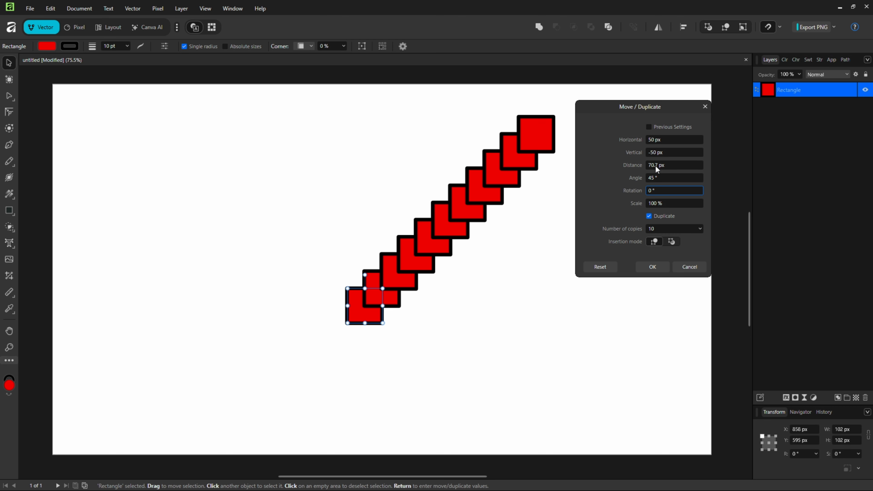
# Step: Set the duplication angle to -45° and move the original square up to about X 909 px, Y 97 px
pyautogui.click(649, 178)
pyautogui.write('-')
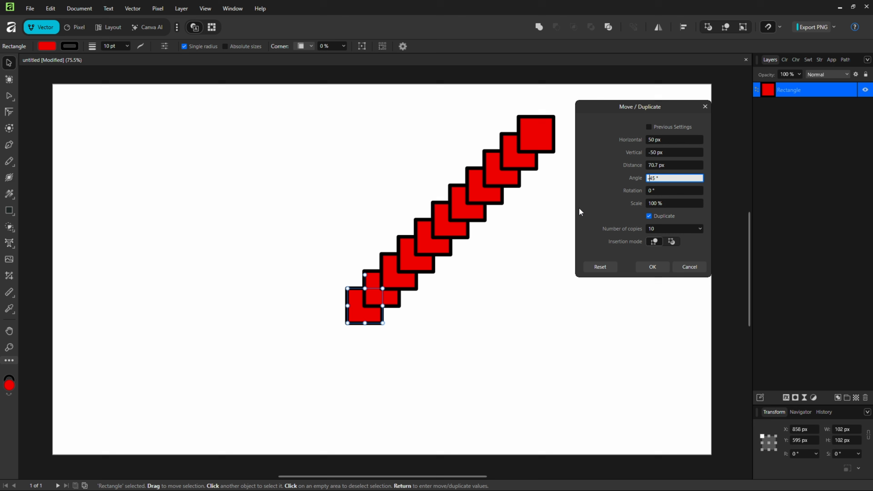
pyautogui.press('Tab')
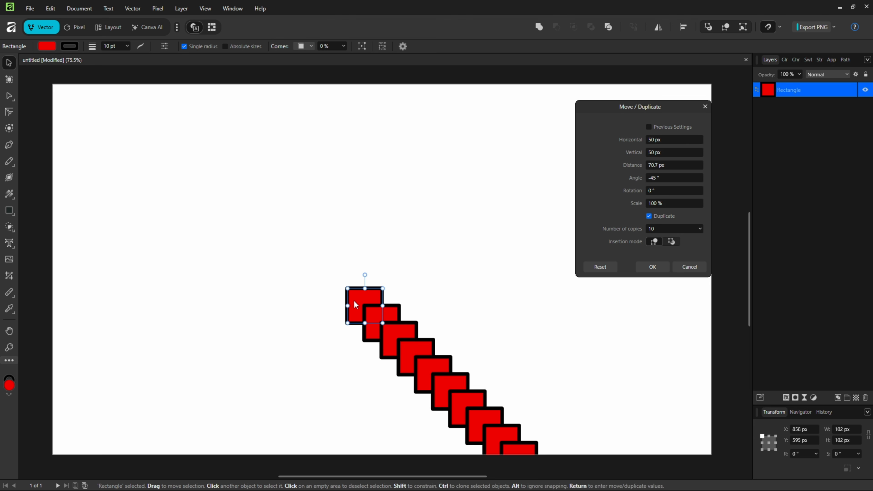
pyautogui.moveTo(357, 298); pyautogui.dragTo(377, 130)
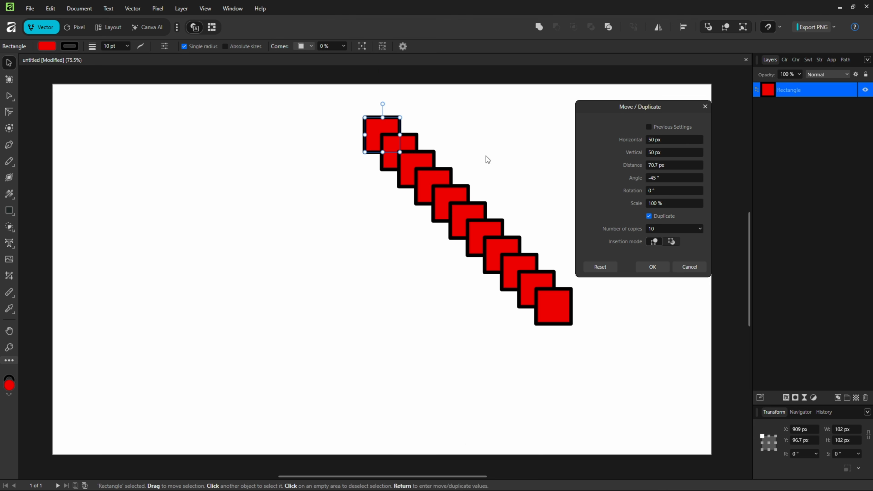
# Step: Set the rotation between successive copies to 30°
pyautogui.click(659, 191)
pyautogui.write('30')
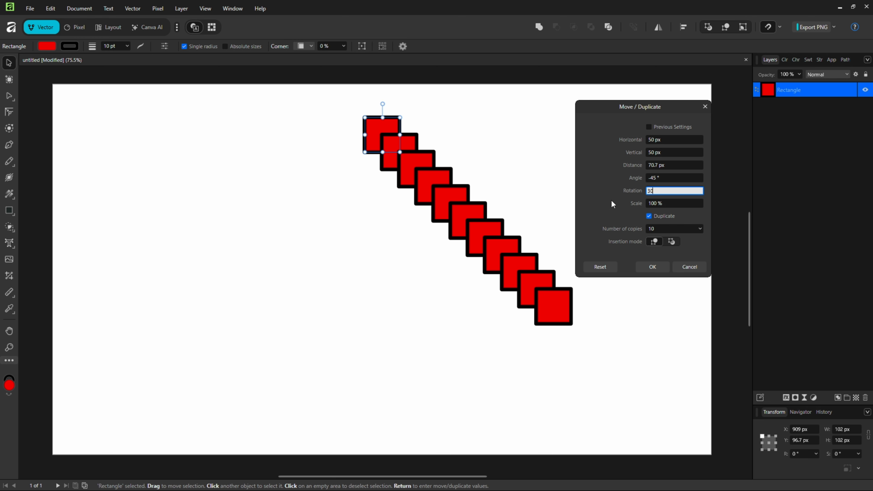
pyautogui.press('Tab')
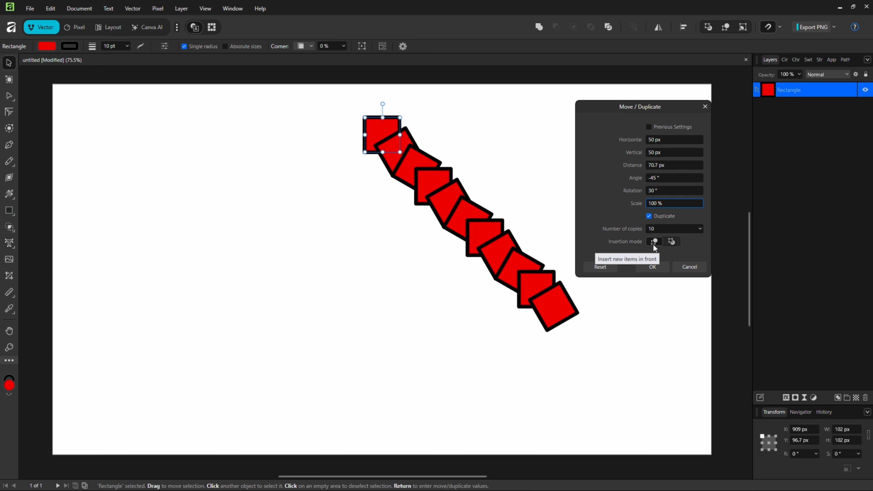
# Step: Try inserting the copies behind, switch back to inserting in front, and apply the duplication before undoing it
pyautogui.click(674, 243)
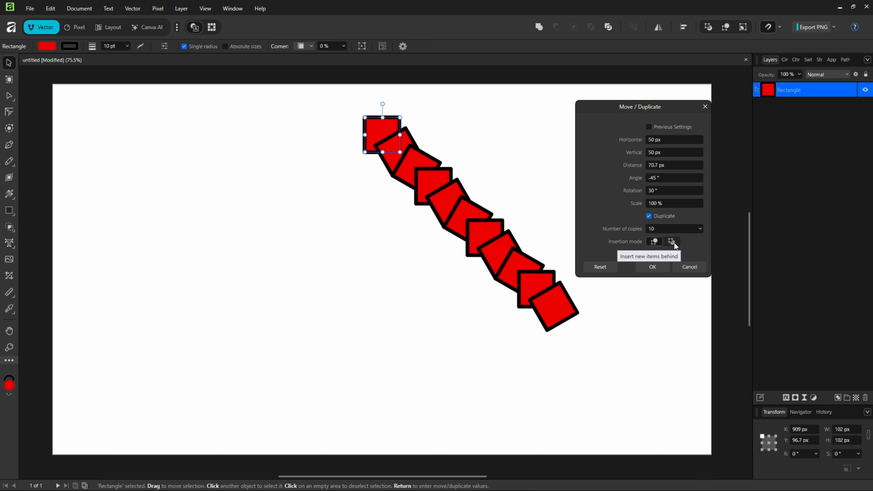
pyautogui.click(674, 243)
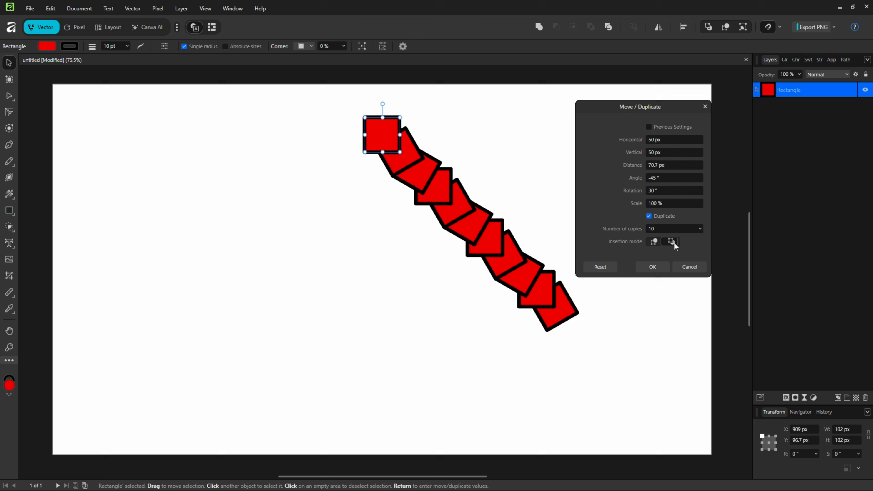
pyautogui.click(655, 242)
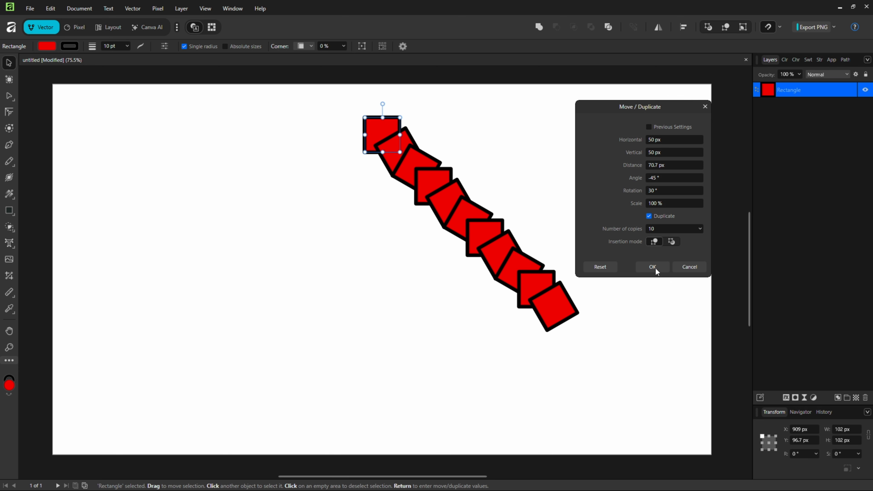
pyautogui.click(661, 270)
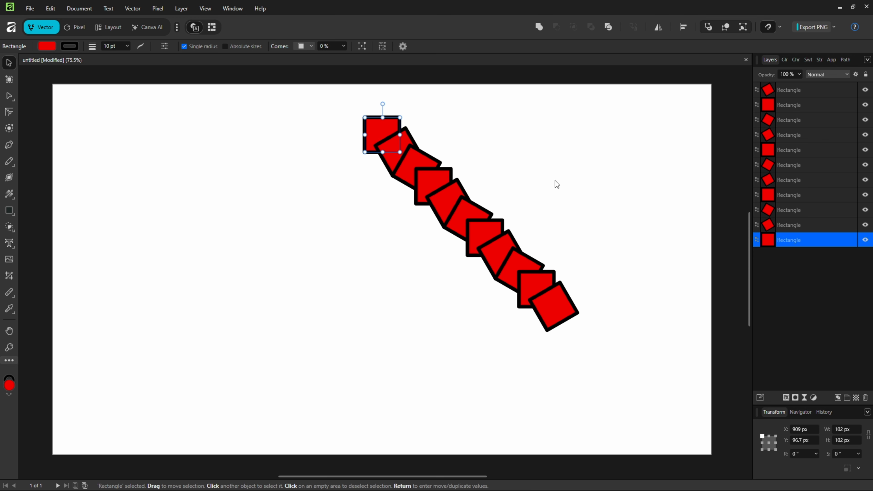
pyautogui.hotkey('ctrl', 'z')
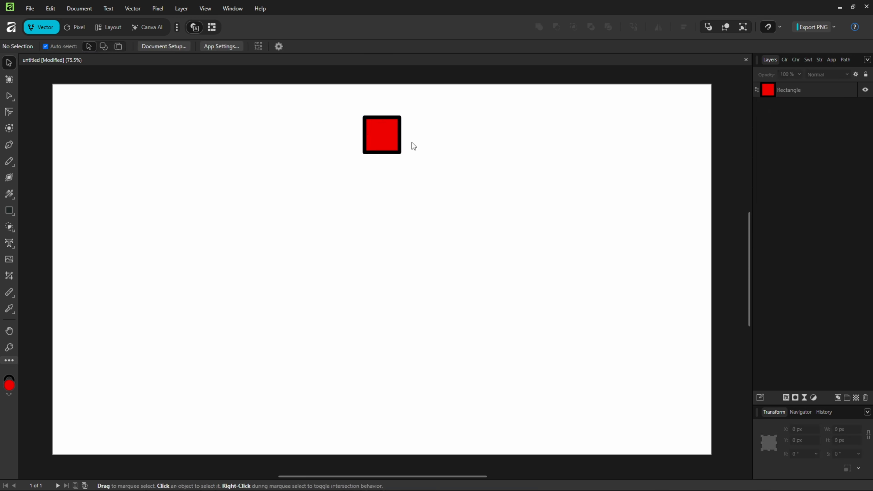
# Step: Reopen Move/Duplicate for the red square and enable duplication with 20 copies
pyautogui.click(377, 133)
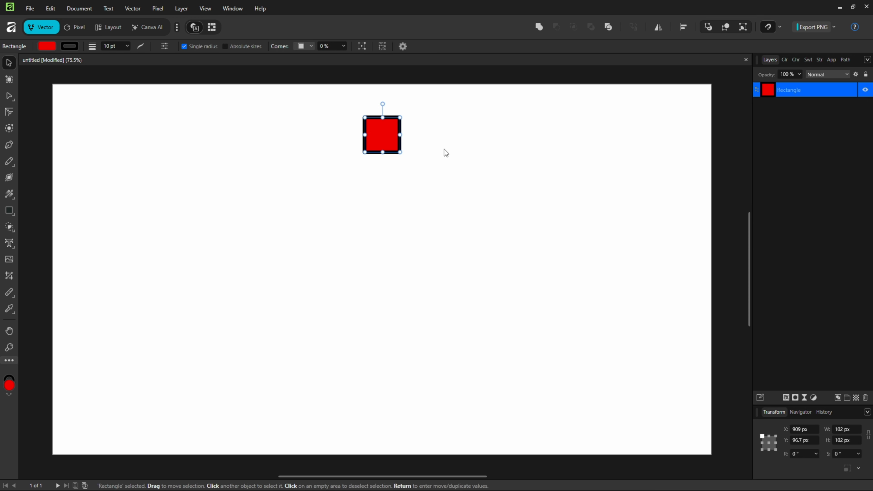
pyautogui.press('Return')
pyautogui.moveTo(670, 110); pyautogui.dragTo(576, 140)
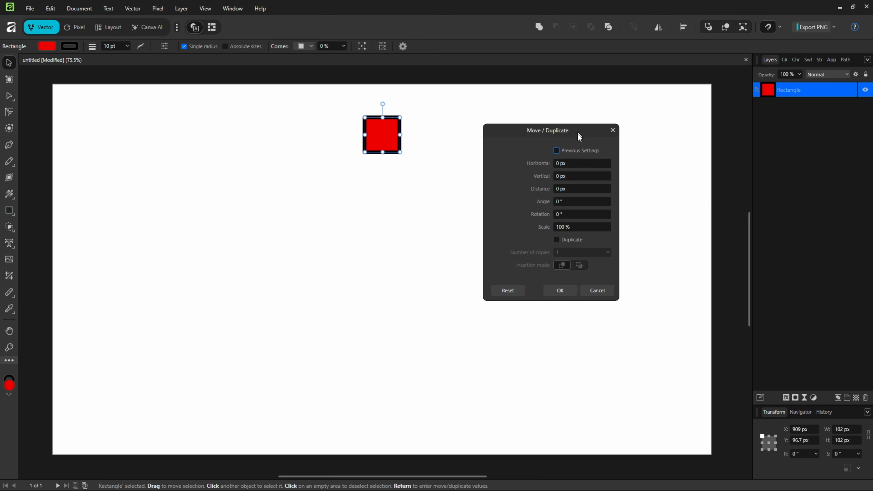
pyautogui.click(555, 247)
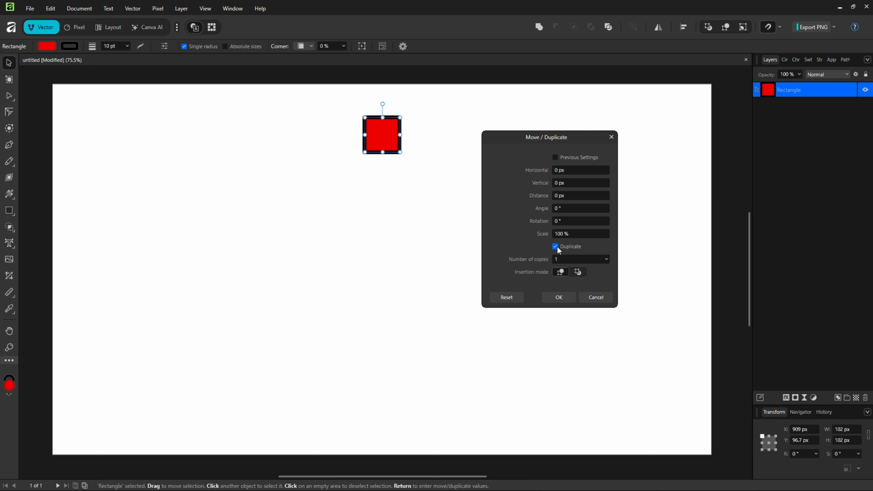
pyautogui.click(570, 258)
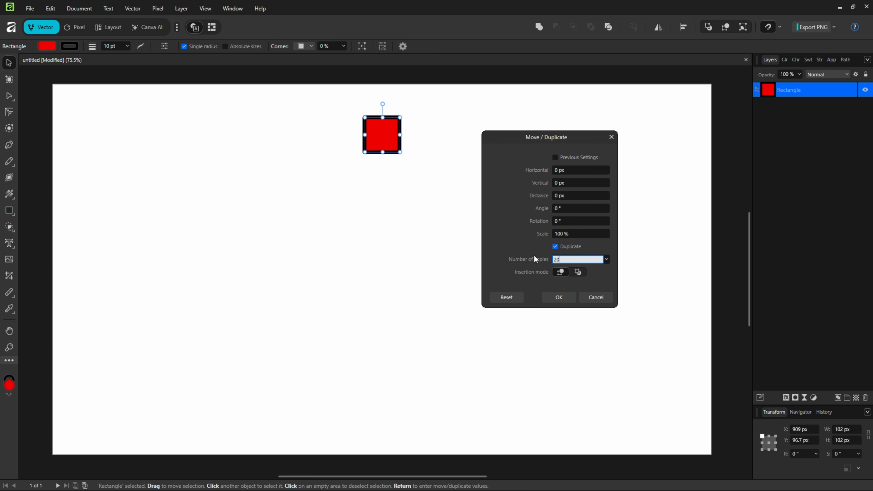
pyautogui.press('Return')
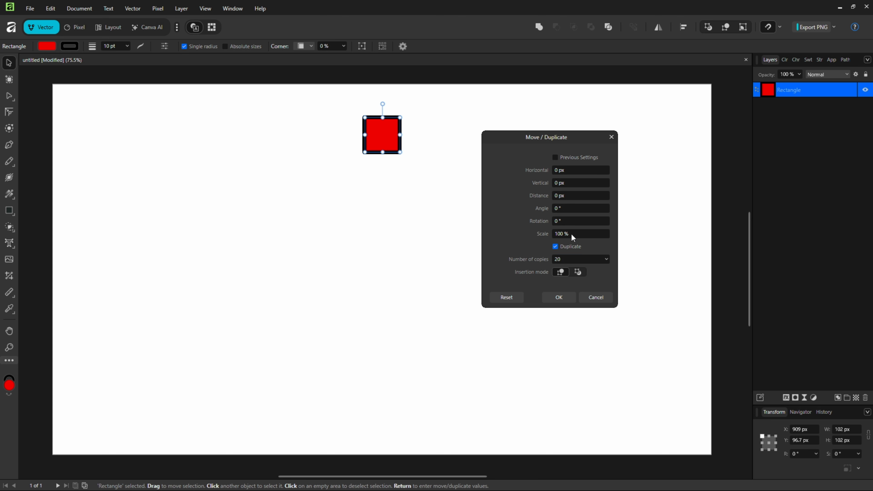
# Step: Set the rotation between copies to 360/20 degrees and move the dialog away from the artwork
pyautogui.click(546, 221)
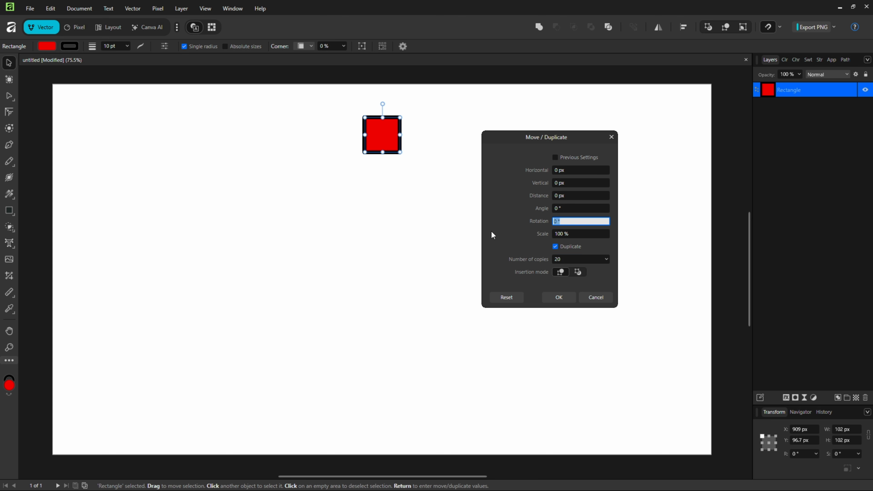
pyautogui.write('360/20')
pyautogui.press('Tab')
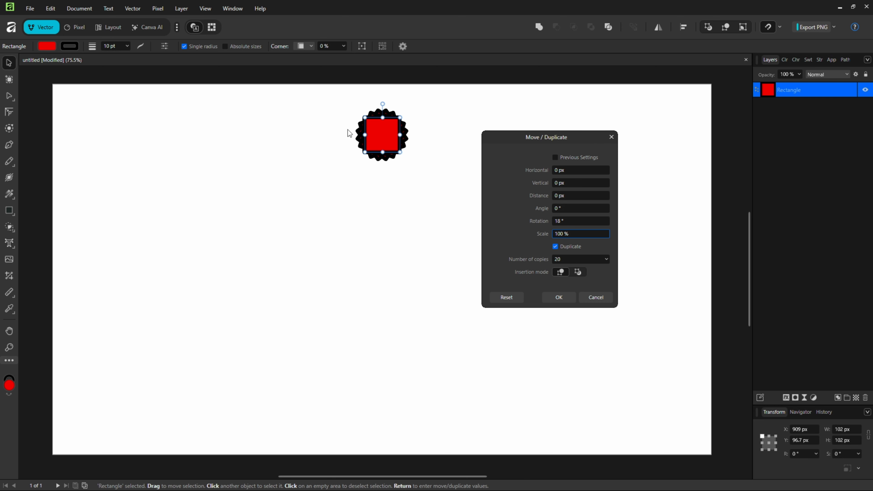
pyautogui.moveTo(496, 135); pyautogui.dragTo(537, 127)
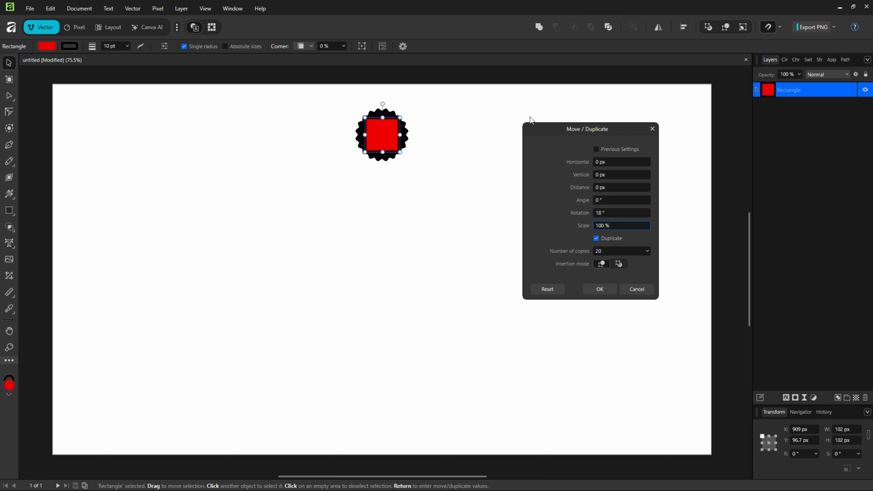
# Step: Enable the square's transform origin and place it at the centre of the page, below the square
pyautogui.click(403, 47)
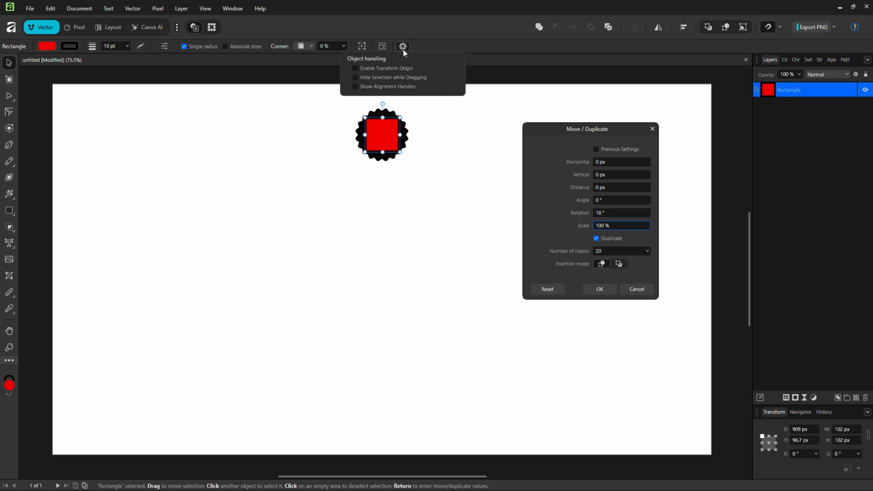
pyautogui.click(356, 68)
pyautogui.moveTo(382, 134); pyautogui.dragTo(385, 272)
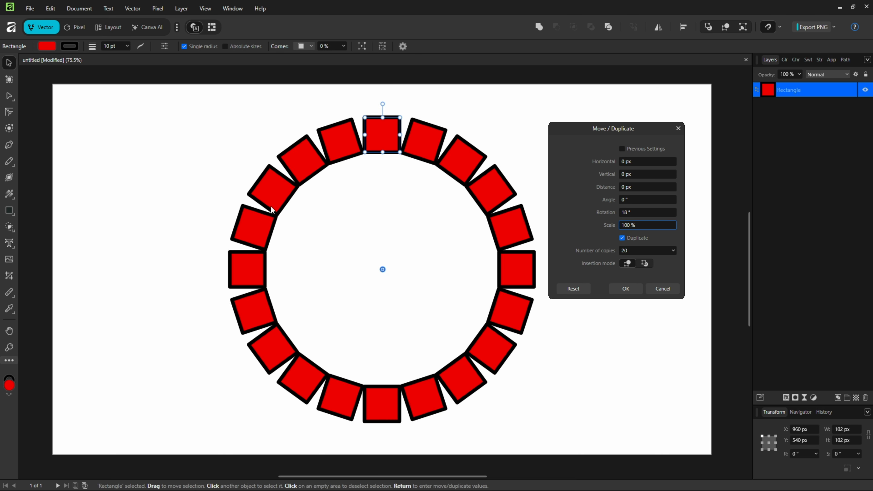
# Step: Set the scale of successive copies to 95 % so that the ring turns into a shrinking spiral
pyautogui.click(579, 200)
pyautogui.click(633, 224)
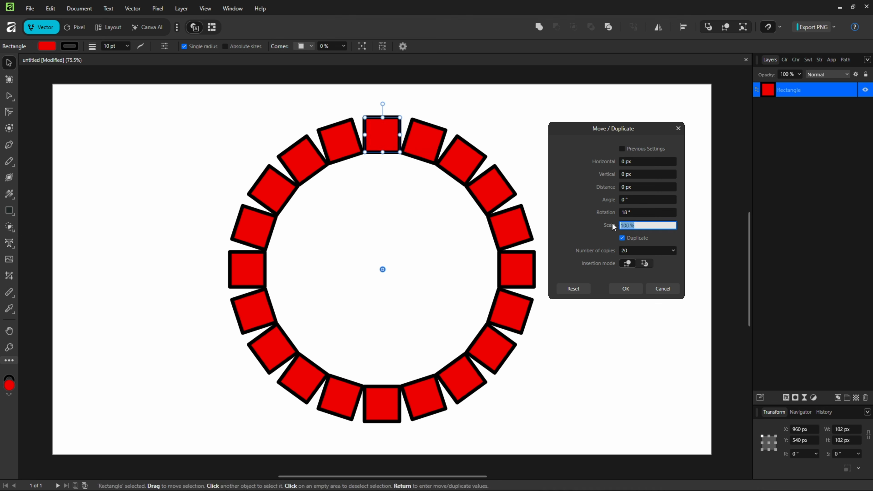
pyautogui.write('95')
pyautogui.click(579, 234)
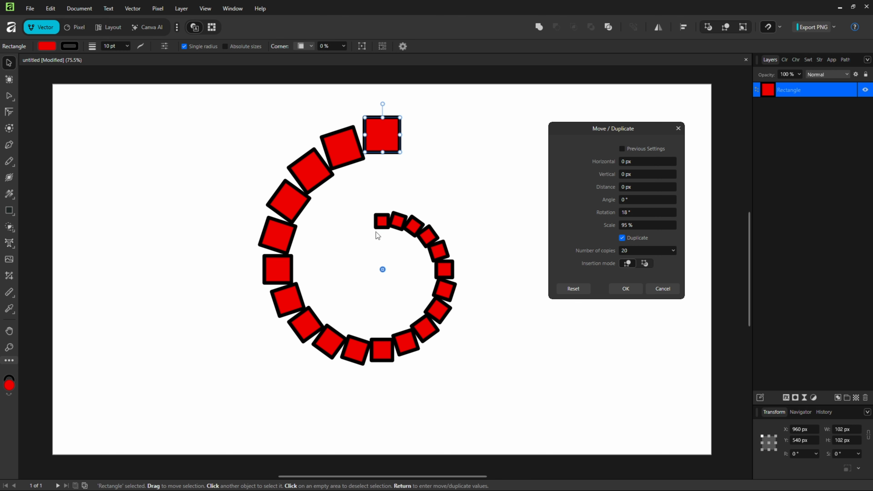
# Step: Make the square's stroke scale with the object, apply the duplication, and deselect everything
pyautogui.click(820, 61)
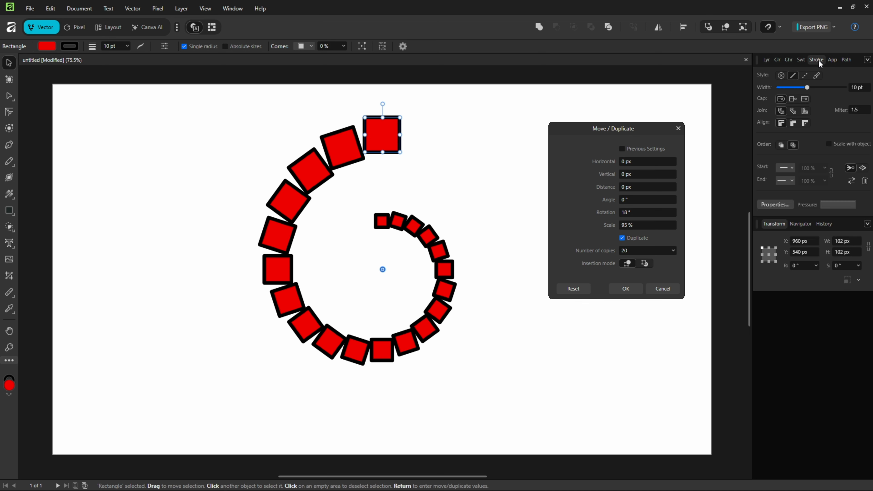
pyautogui.click(829, 145)
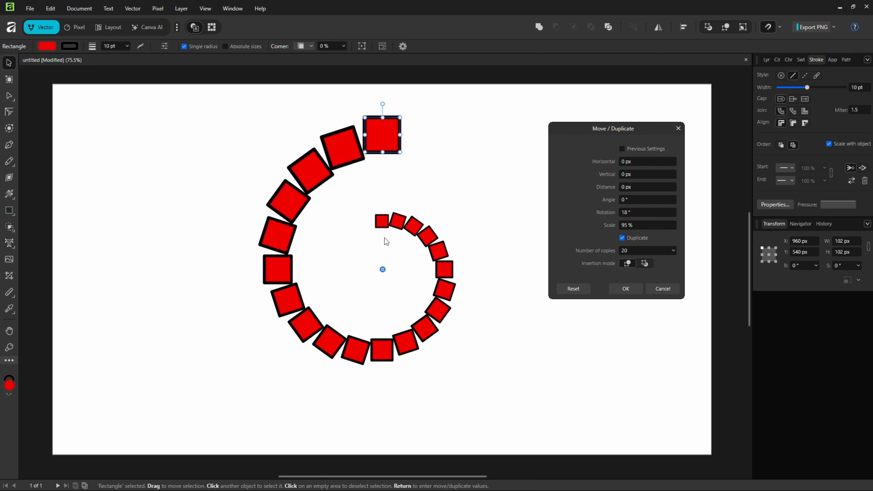
pyautogui.click(617, 291)
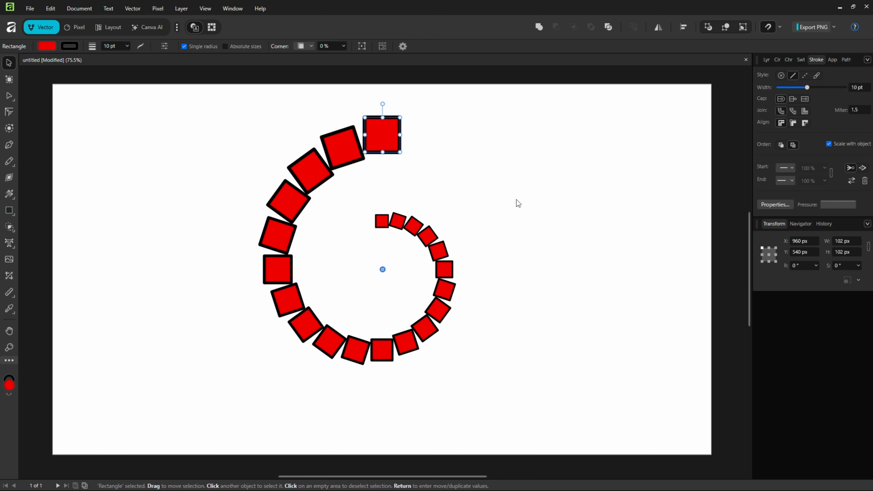
pyautogui.hotkey('ctrl', 'd')
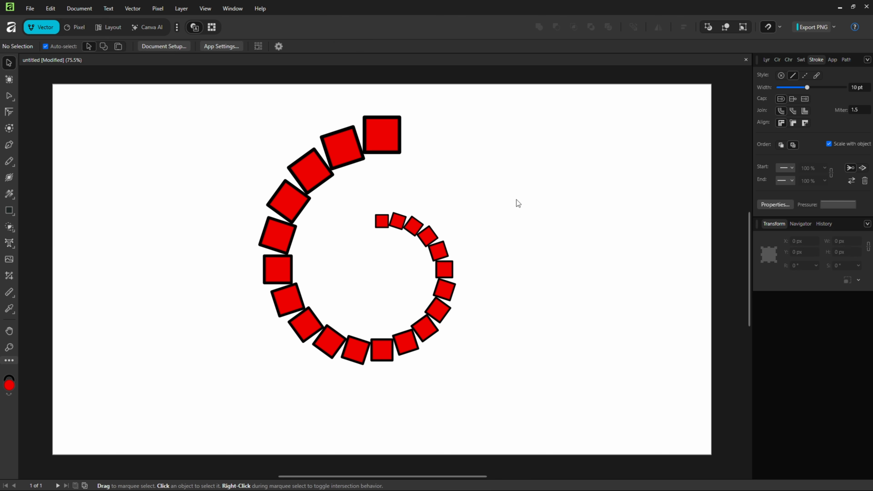